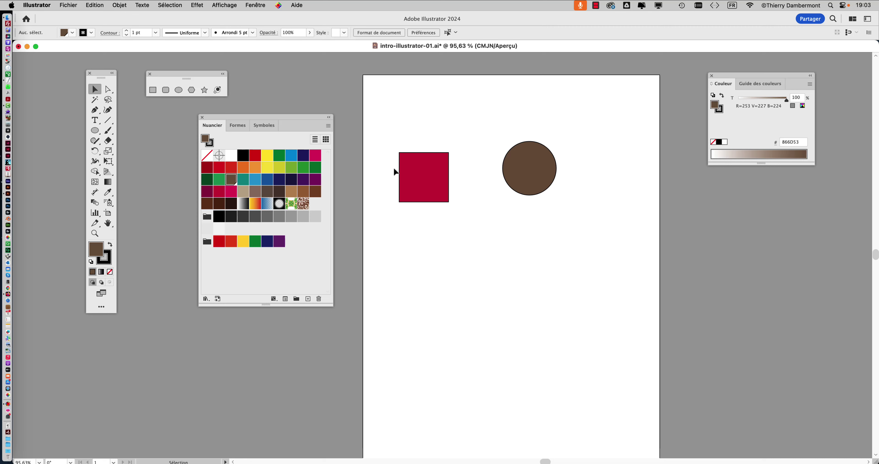
Step: Move the Swatches panel beside the artboard and select the red square
{"action": "left_click_drag", "start_coordinate": [316, 116], "coordinate": [377, 112]}
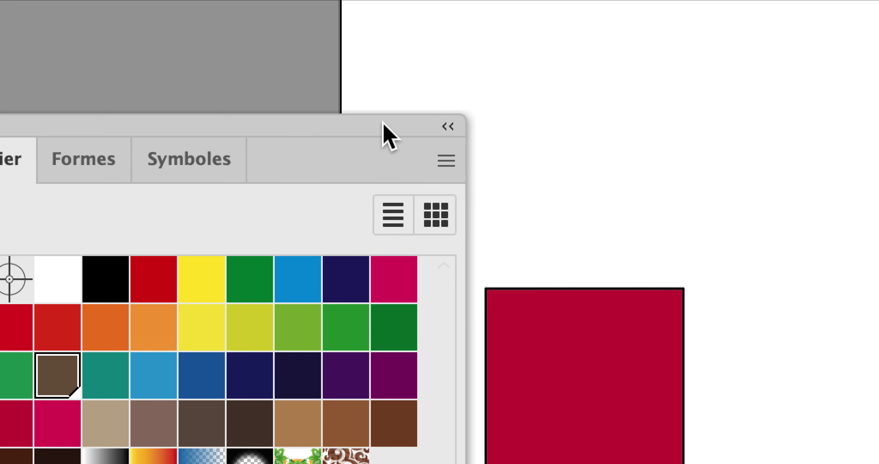
{"action": "left_click_drag", "start_coordinate": [382, 131], "coordinate": [315, 101]}
{"action": "left_click", "coordinate": [410, 173]}
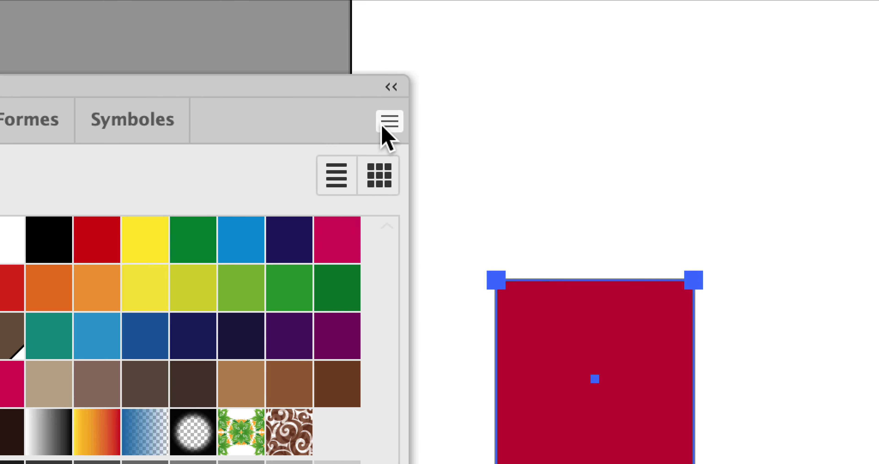
Step: Start a new swatch from the Swatches panel menu in RGB (RVB) mode
{"action": "left_click", "coordinate": [387, 122]}
{"action": "left_click", "coordinate": [410, 129]}
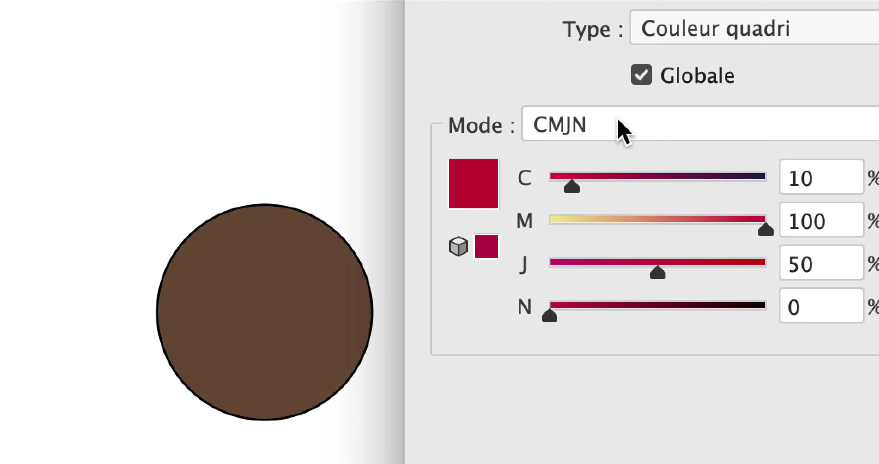
{"action": "left_click", "coordinate": [621, 130]}
{"action": "left_click", "coordinate": [623, 199]}
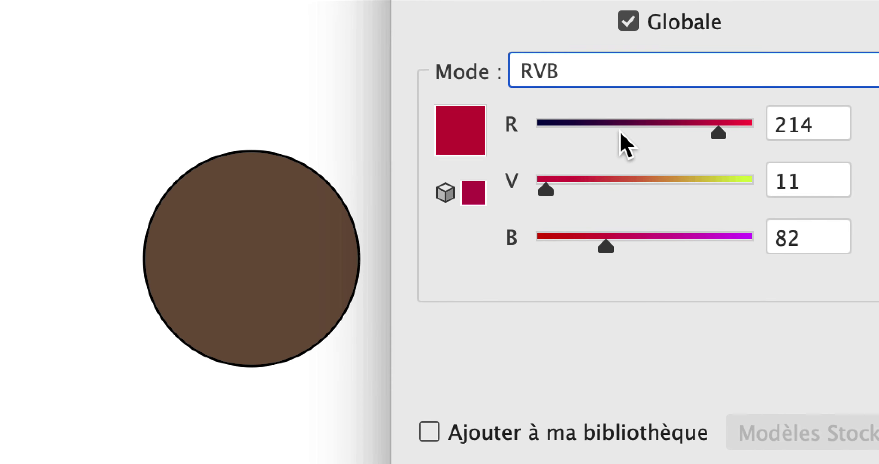
Step: Set the new global swatch colour to R=22, V=255, B=17
{"action": "mouse_move", "coordinate": [621, 130]}
{"action": "left_mouse_down"}
{"action": "mouse_move", "coordinate": [604, 130]}
{"action": "mouse_move", "coordinate": [653, 143]}
{"action": "mouse_move", "coordinate": [631, 141]}
{"action": "left_mouse_up"}
{"action": "left_click", "coordinate": [638, 135]}
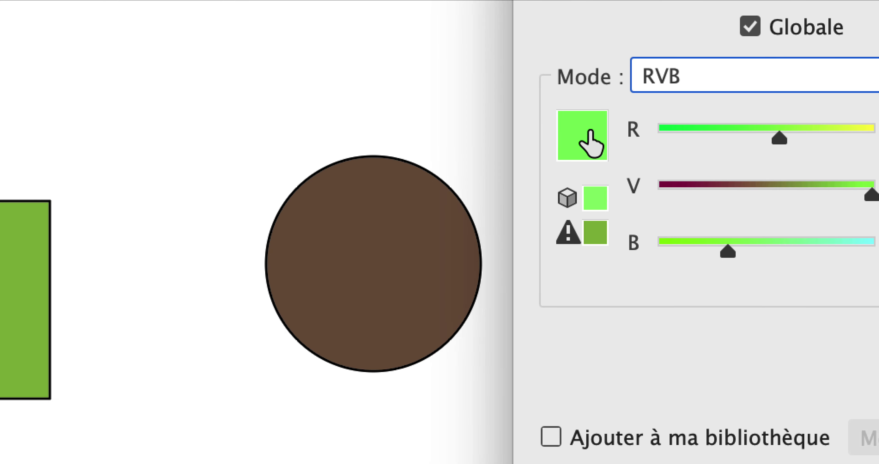
{"action": "left_click", "coordinate": [851, 241]}
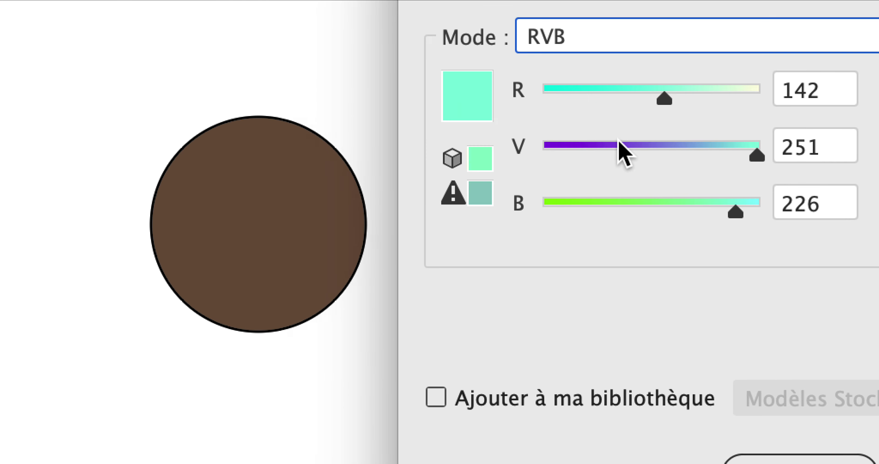
{"action": "left_click", "coordinate": [576, 146]}
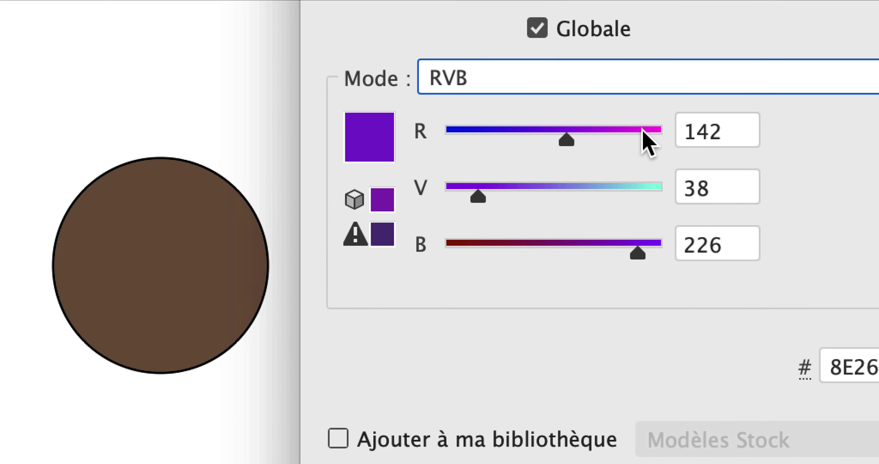
{"action": "left_click", "coordinate": [704, 100]}
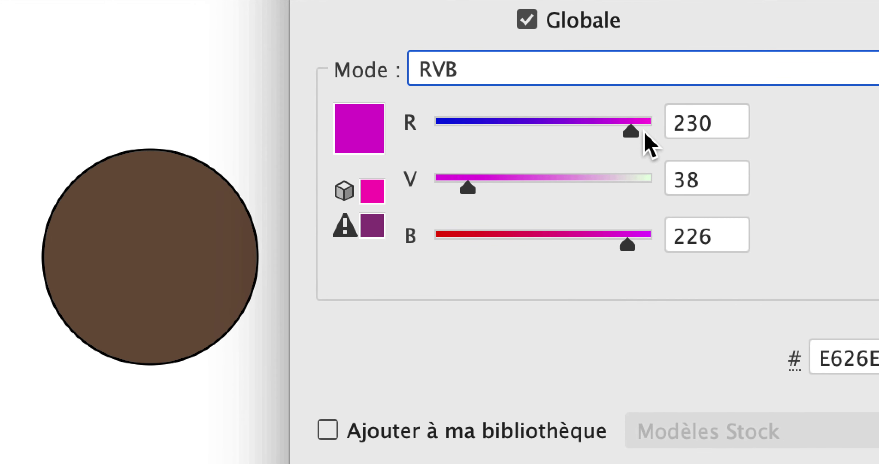
{"action": "left_click", "coordinate": [631, 178]}
{"action": "left_click", "coordinate": [459, 122]}
{"action": "left_click_drag", "start_coordinate": [458, 121], "coordinate": [454, 122]}
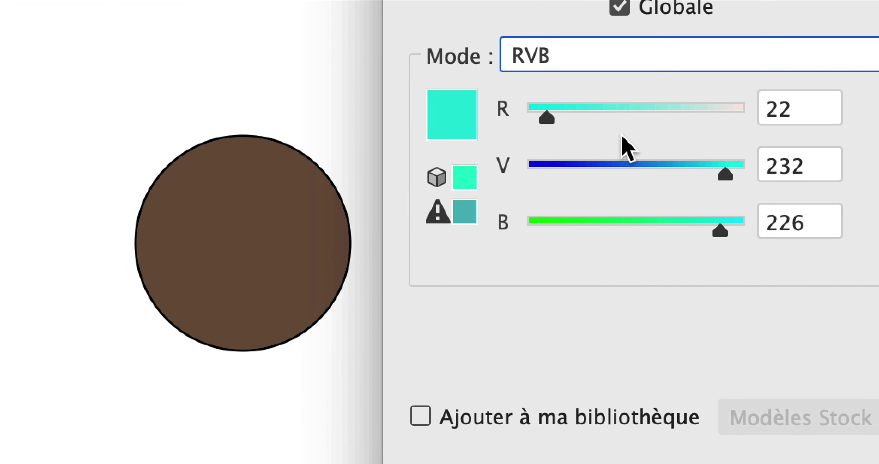
{"action": "left_click", "coordinate": [553, 221]}
{"action": "left_click_drag", "start_coordinate": [553, 221], "coordinate": [542, 222]}
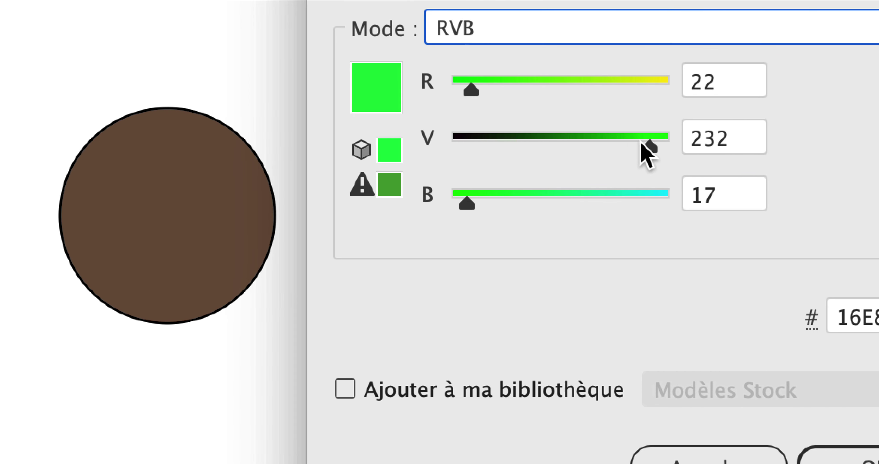
{"action": "left_click_drag", "start_coordinate": [641, 145], "coordinate": [660, 145]}
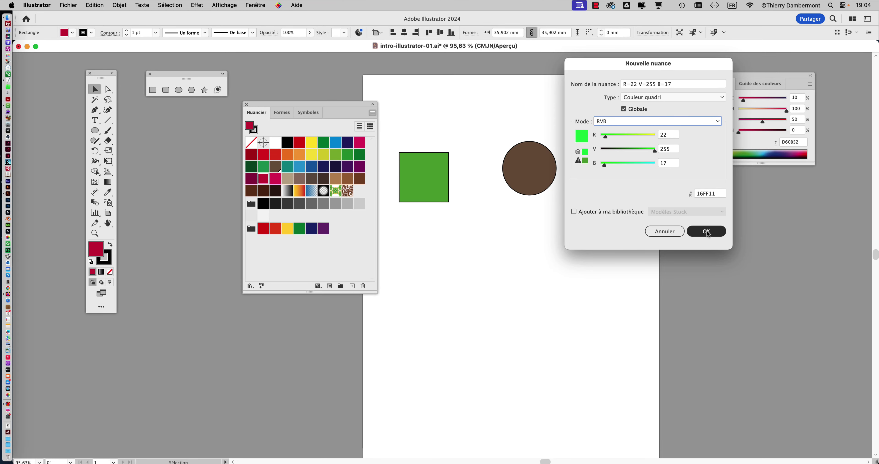
Step: Confirm the new global green swatch R=22 V=255 B=17 in the Swatches panel
{"action": "left_click", "coordinate": [707, 232]}
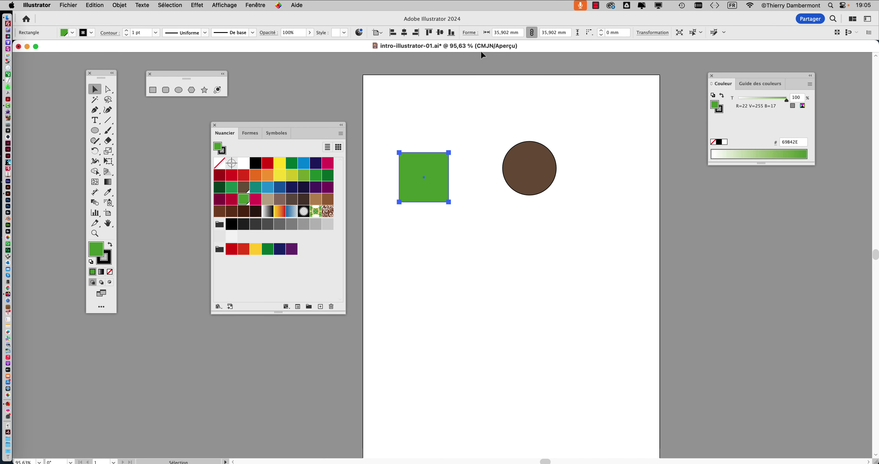
{"action": "left_click", "coordinate": [70, 5]}
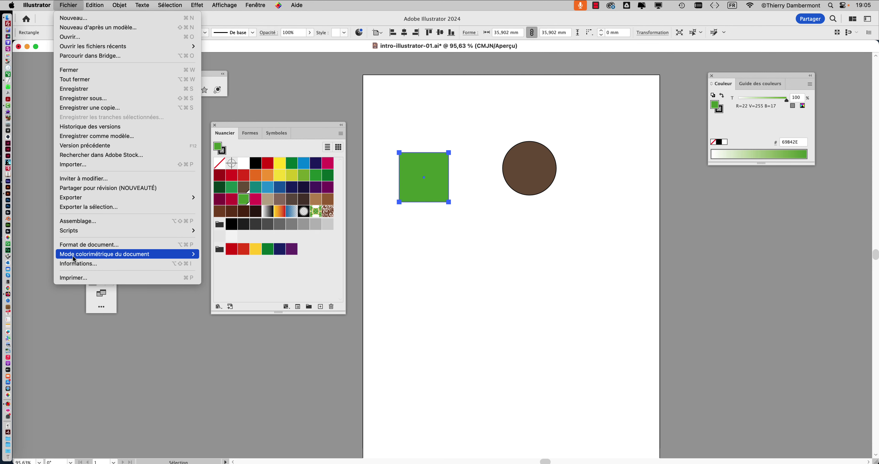
{"action": "mouse_move", "coordinate": [105, 254]}
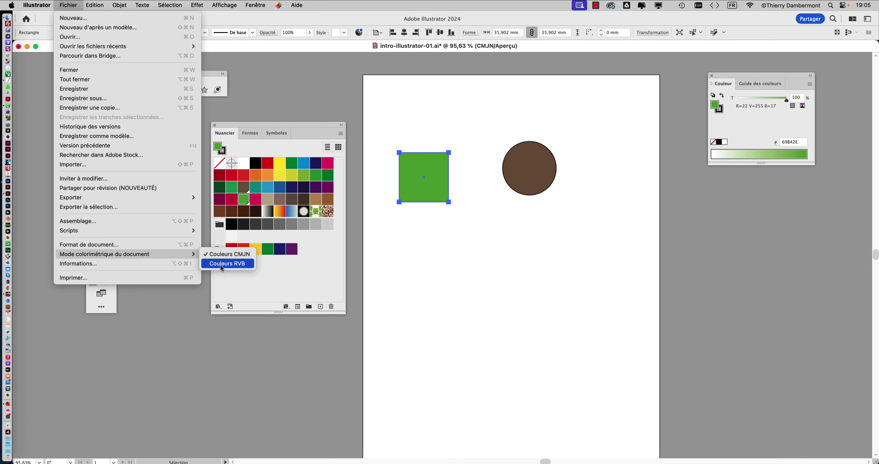
Step: Set Document Colour Mode to Couleurs RVB instead of CMYK
{"action": "left_click", "coordinate": [222, 268]}
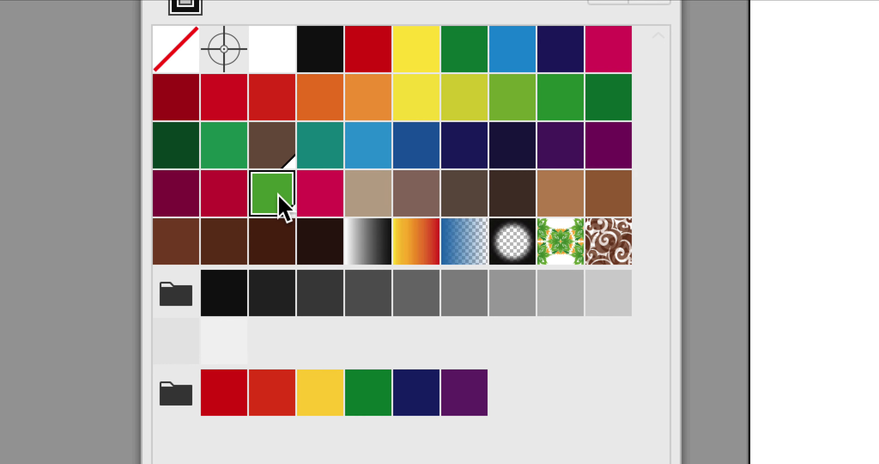
Step: Reopen the green swatch's Options de nuance and confirm to refresh its RGB green
{"action": "double_click", "coordinate": [279, 196]}
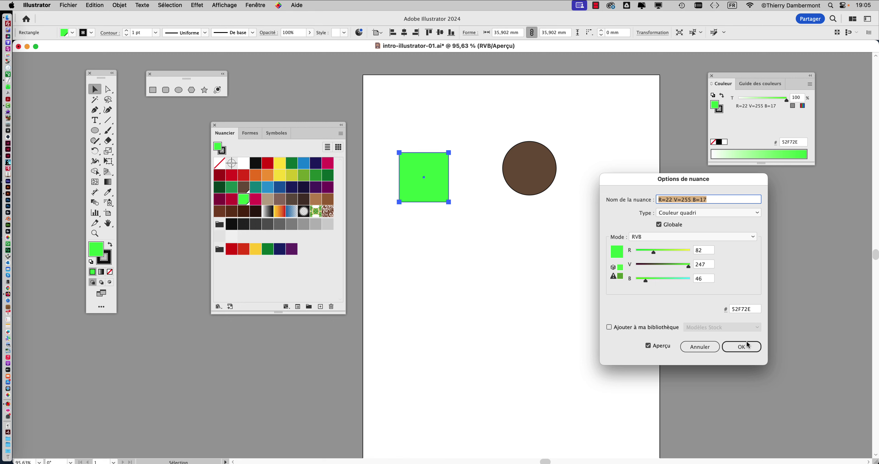
{"action": "left_click", "coordinate": [740, 346]}
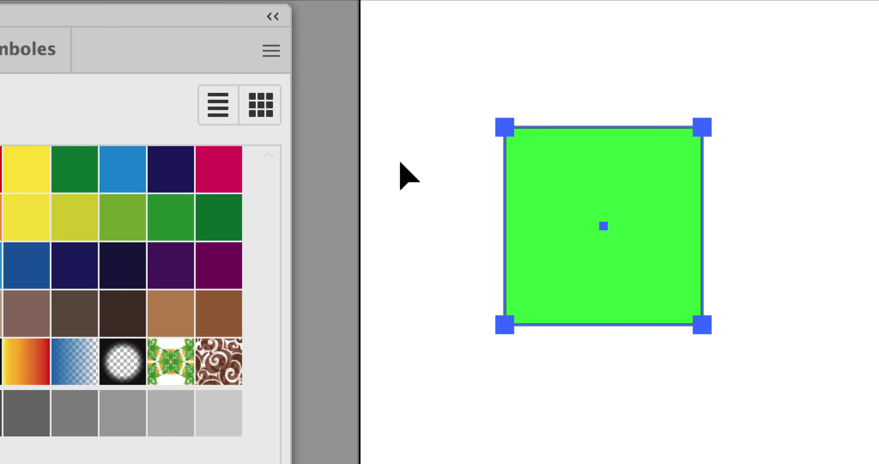
Step: Deselect the square and edit the circle's brown swatch to R=255, V=68, B=255
{"action": "left_click", "coordinate": [401, 160]}
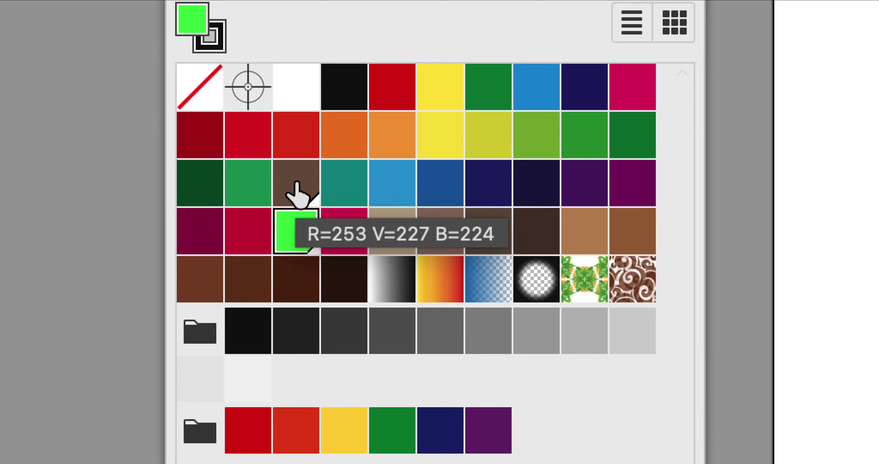
{"action": "left_click", "coordinate": [294, 187]}
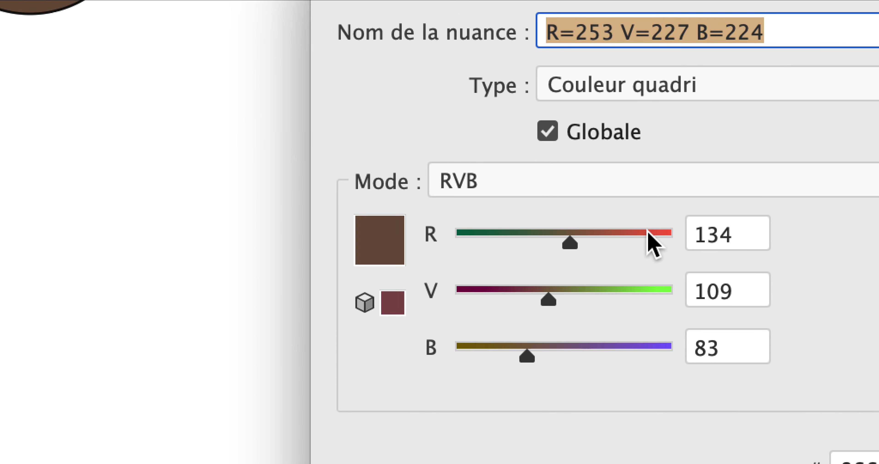
{"action": "left_click", "coordinate": [665, 222]}
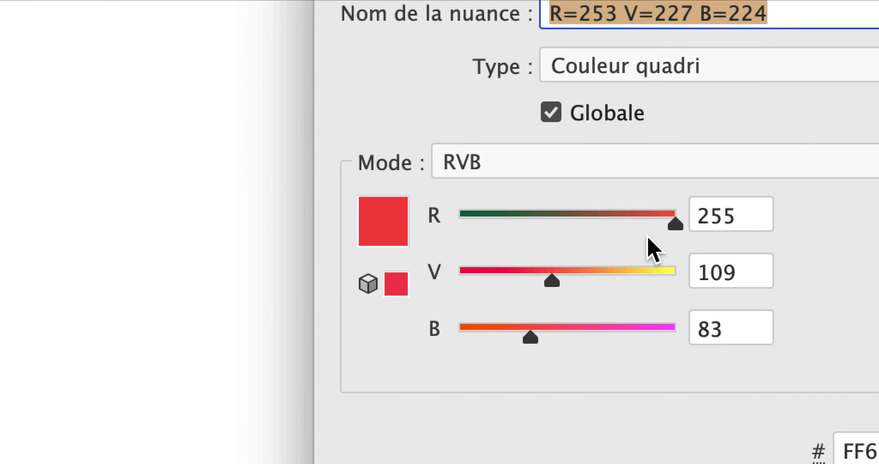
{"action": "left_click", "coordinate": [665, 334]}
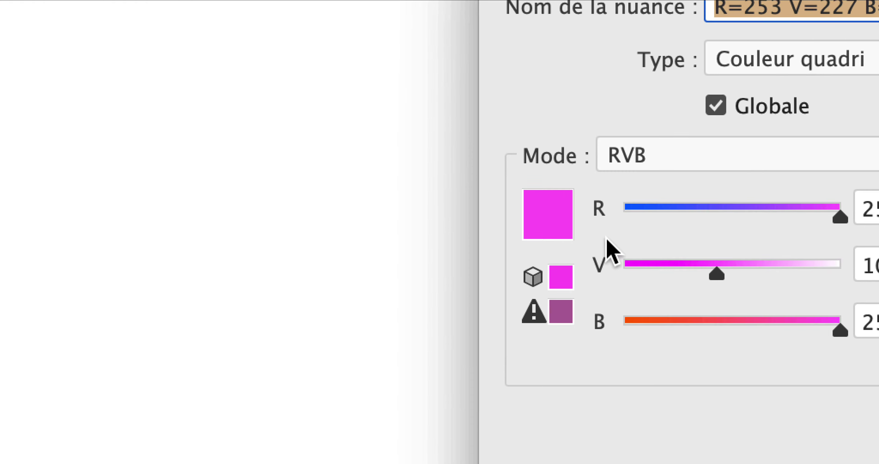
{"action": "left_click", "coordinate": [508, 209]}
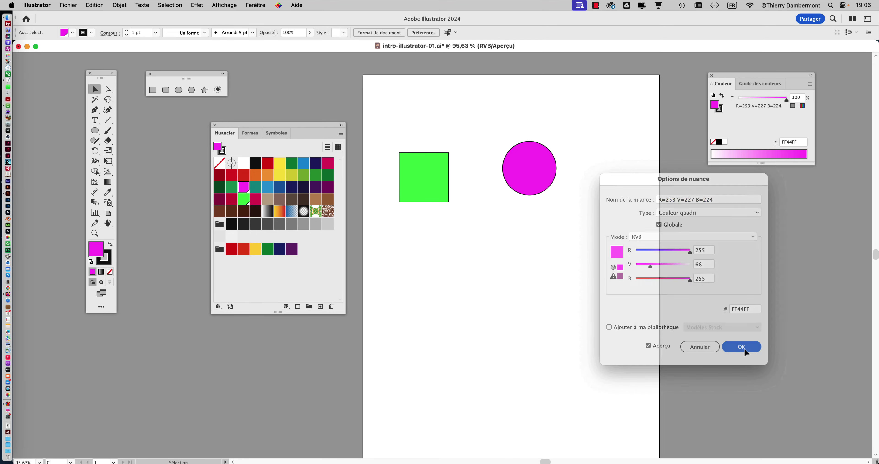
{"action": "left_click", "coordinate": [697, 311]}
Step: Position the magenta circle just below the green square's lower-right corner
{"action": "left_click_drag", "start_coordinate": [496, 203], "coordinate": [500, 158]}
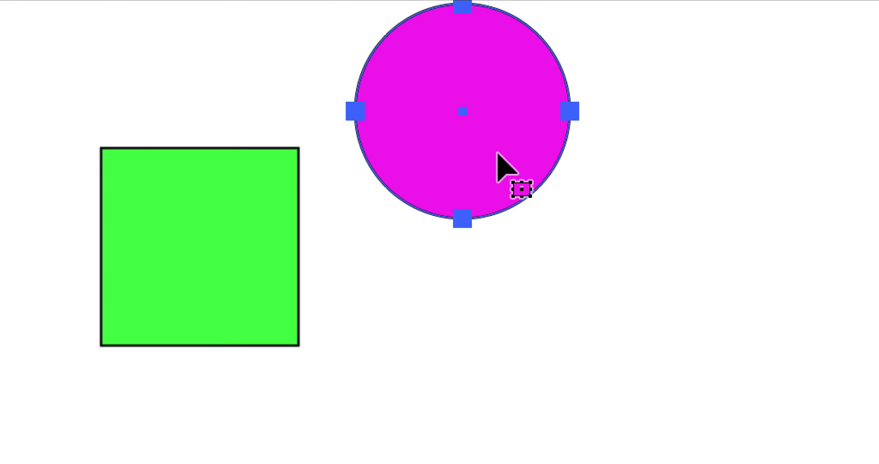
{"action": "left_click", "coordinate": [513, 141]}
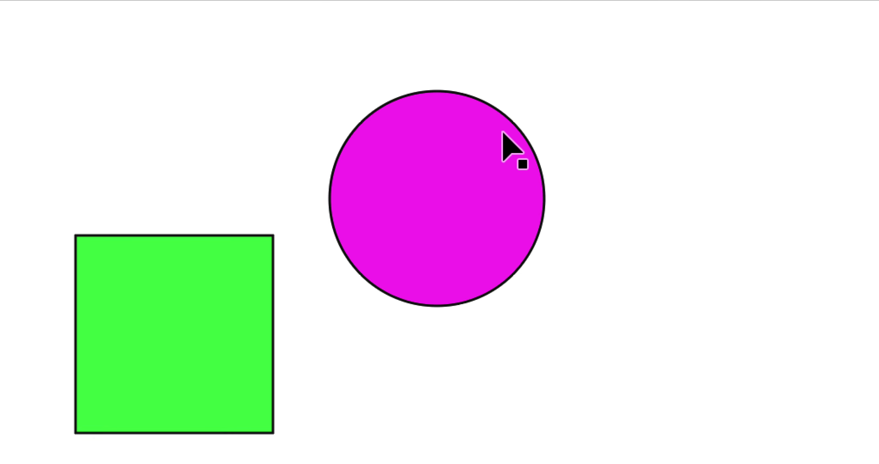
{"action": "left_click", "coordinate": [502, 133]}
{"action": "left_click_drag", "start_coordinate": [502, 134], "coordinate": [497, 353]}
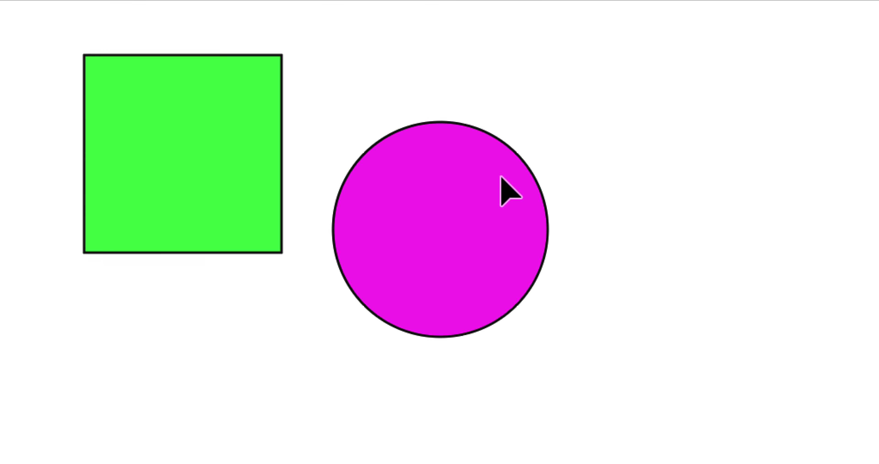
{"action": "left_click", "coordinate": [505, 162]}
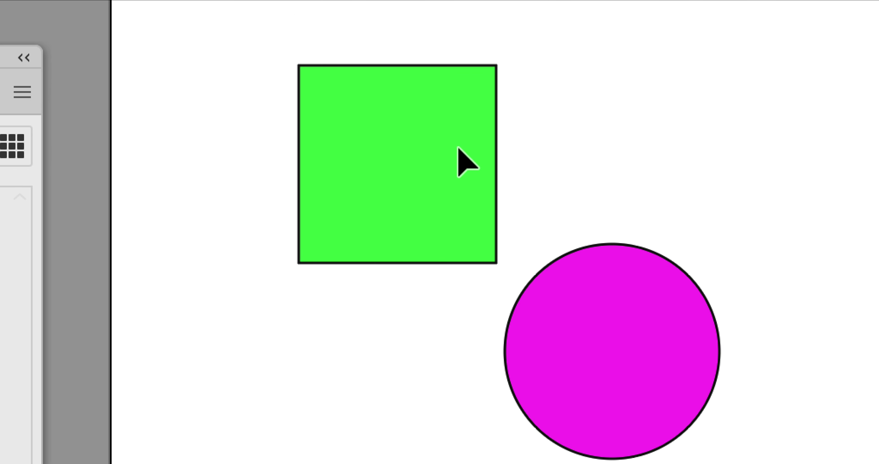
Step: Select the green square and bring up Fichier > Enregistrer sous
{"action": "left_click", "coordinate": [458, 149]}
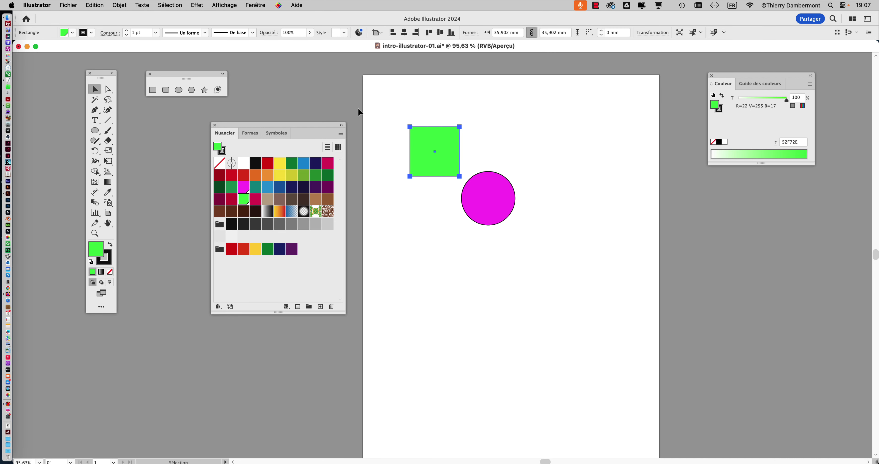
{"action": "left_click", "coordinate": [68, 5]}
{"action": "left_click", "coordinate": [106, 98]}
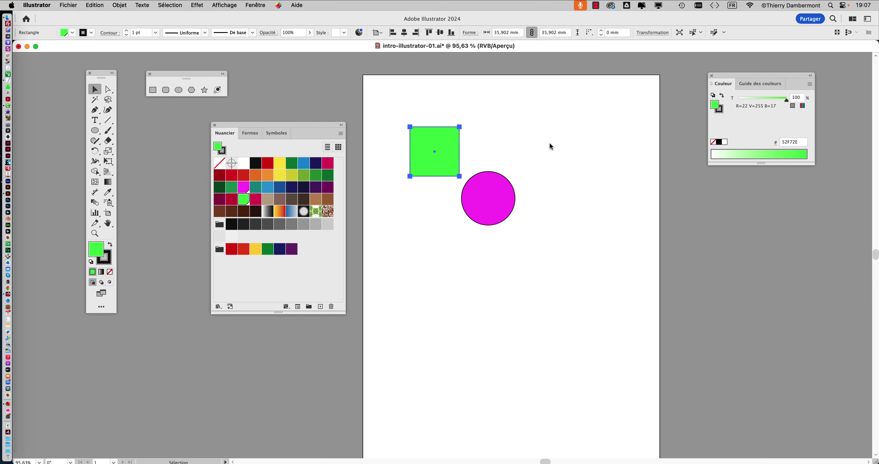